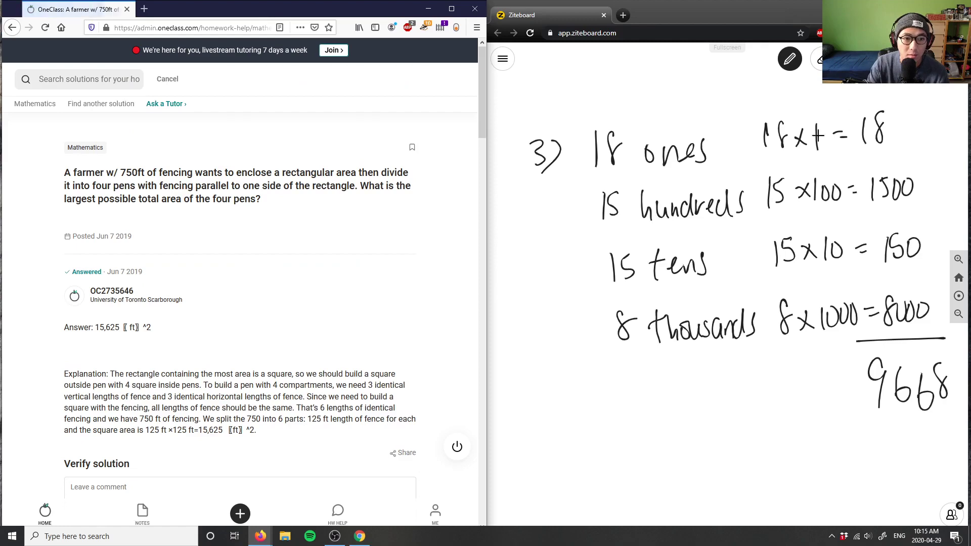
- Scroll problem 3's work off the board to blank space and switch to the pencil
scroll(840, 137, down, 3)
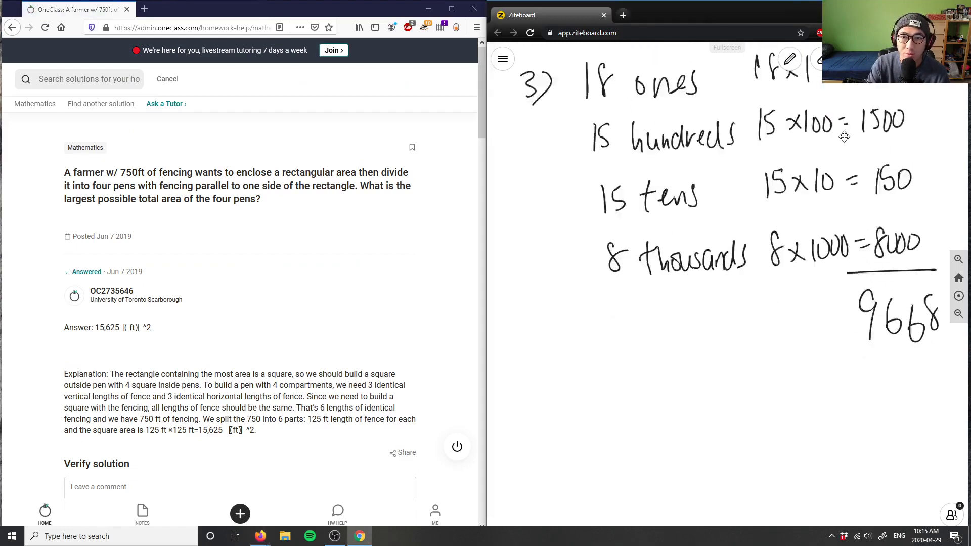
scroll(843, 144, down, 5)
click(790, 59)
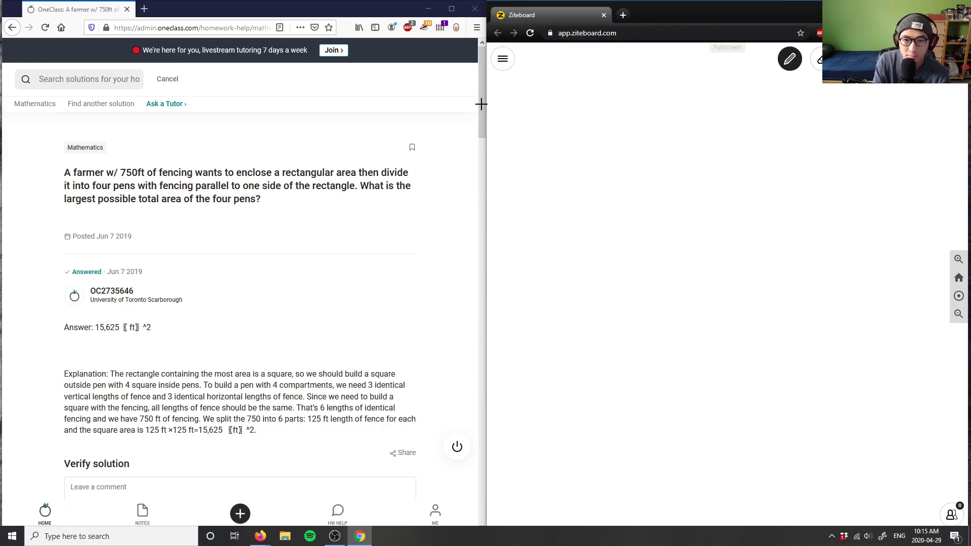
- Handwrite '4) 750ft.' at the top of the empty board
drag(525, 150, 543, 170)
mouse_move(536, 153)
mouse_down()
mouse_move(535, 180)
mouse_move(546, 190)
mouse_up()
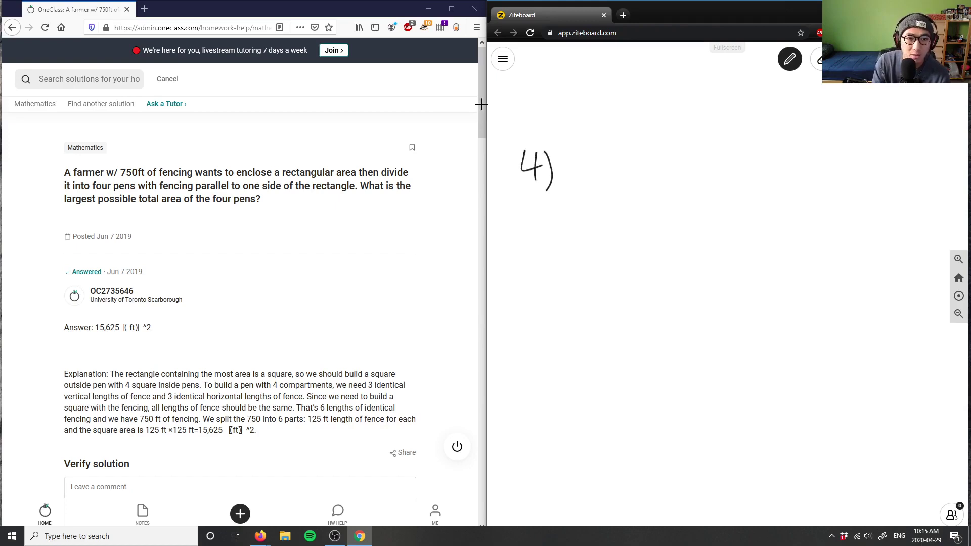
drag(579, 151, 582, 181)
drag(611, 151, 602, 177)
mouse_move(620, 155)
mouse_down()
mouse_move(618, 175)
mouse_move(622, 153)
mouse_up()
drag(640, 145, 637, 186)
mouse_move(628, 165)
mouse_down()
mouse_move(637, 185)
mouse_move(686, 148)
mouse_move(678, 182)
mouse_up()
click(655, 171)
- Add 'of fencing.' to complete the heading
drag(677, 167, 693, 165)
mouse_move(718, 147)
mouse_down()
mouse_move(711, 187)
mouse_move(724, 165)
mouse_up()
mouse_move(721, 169)
mouse_down()
mouse_move(777, 155)
mouse_move(763, 171)
mouse_up()
drag(764, 163, 770, 194)
click(787, 169)
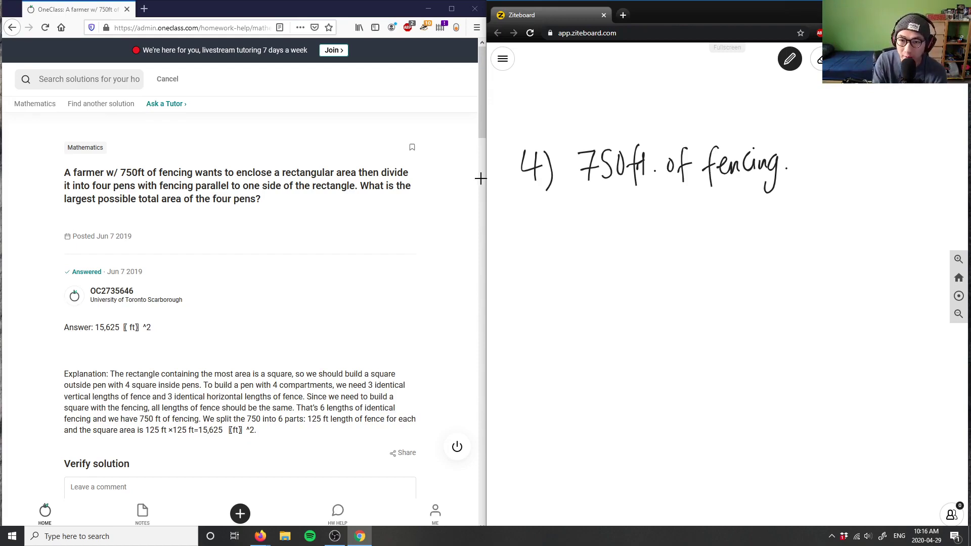
- Sketch a square below the heading and write 'x' beside its left and top edges
mouse_move(565, 247)
mouse_down()
mouse_move(570, 315)
mouse_move(646, 245)
mouse_move(645, 301)
mouse_up()
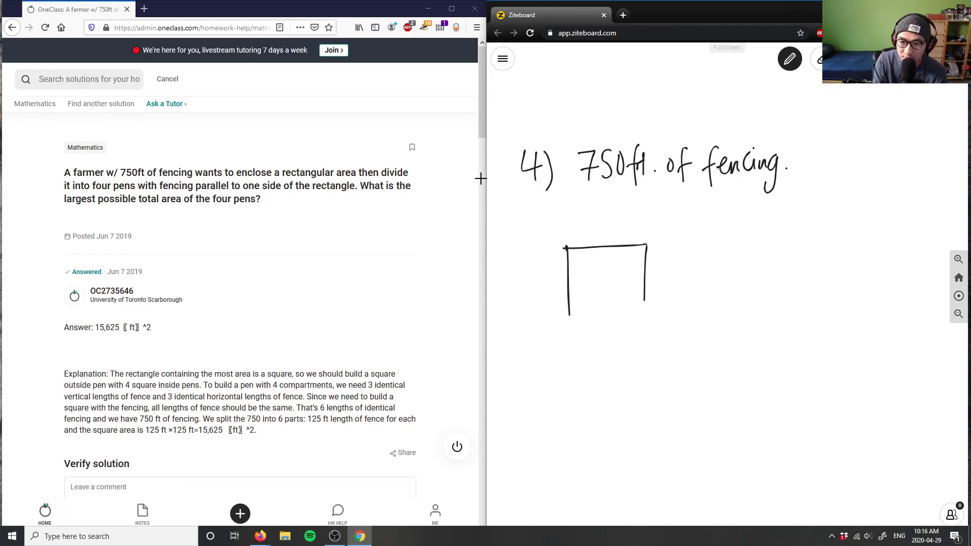
drag(569, 315, 643, 314)
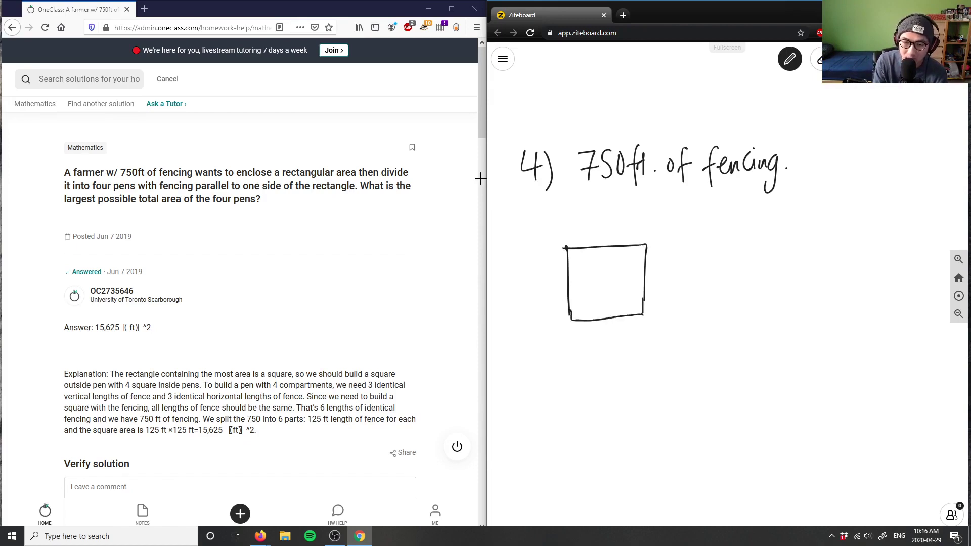
drag(537, 275, 551, 300)
drag(550, 275, 539, 300)
drag(594, 219, 612, 238)
drag(612, 219, 603, 242)
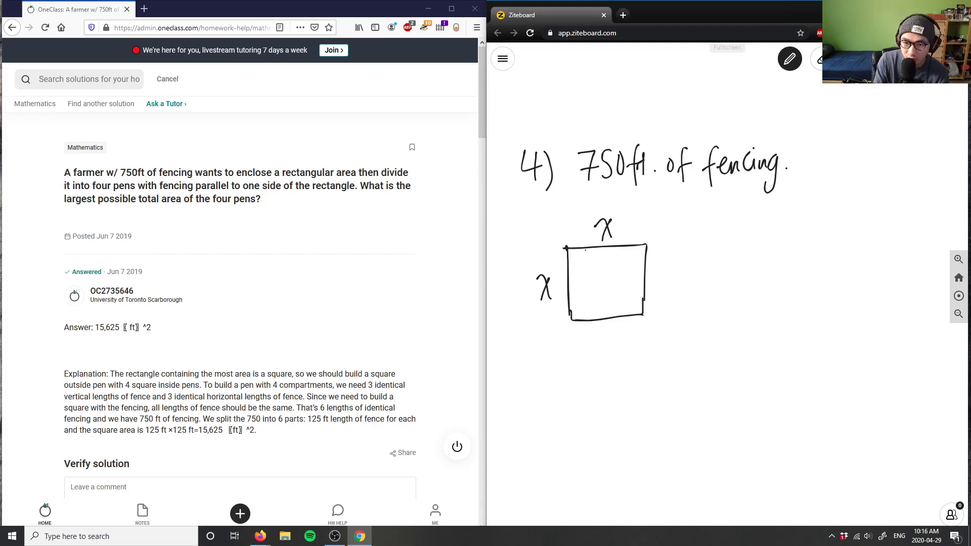
- Sketch two vertical dividers inside the square, then undo them
mouse_move(587, 250)
mouse_down()
mouse_move(586, 315)
mouse_move(605, 285)
mouse_move(608, 317)
mouse_up()
drag(625, 249, 627, 311)
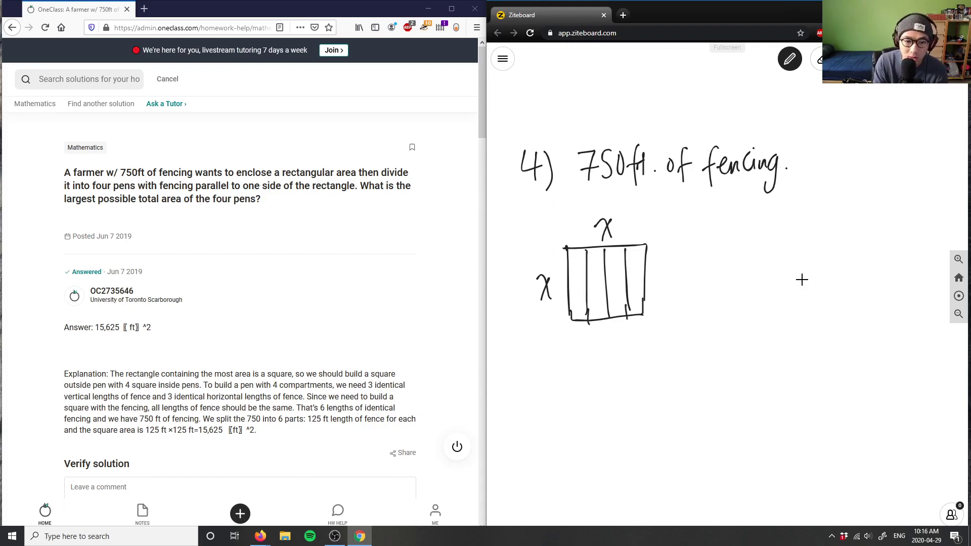
key(ctrl+z)
key(ctrl+z)
key(ctrl+z)
key(ctrl+z)
key(ctrl+z)
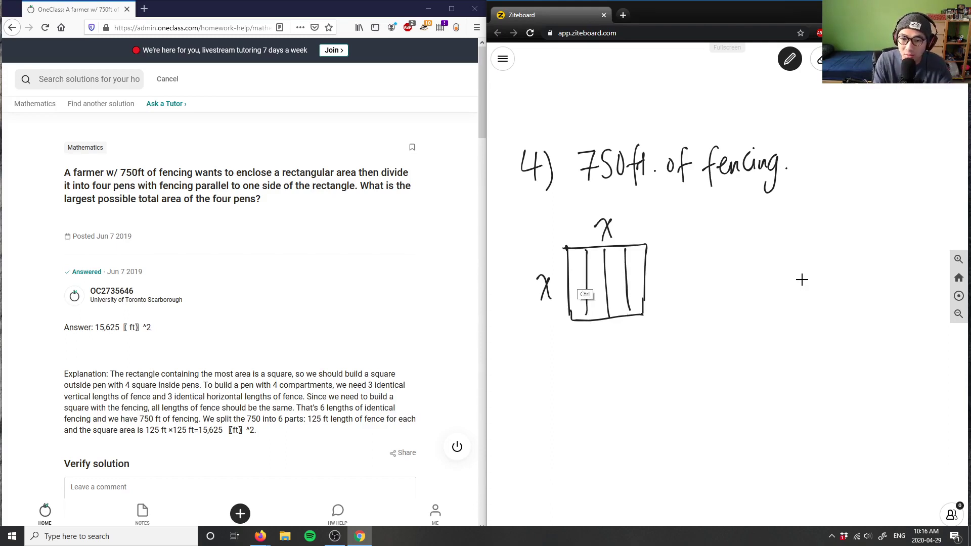
- Draw three horizontal dividers across the square and highlight the four-compartments sentence
drag(566, 265, 648, 262)
drag(568, 284, 646, 279)
drag(569, 300, 653, 299)
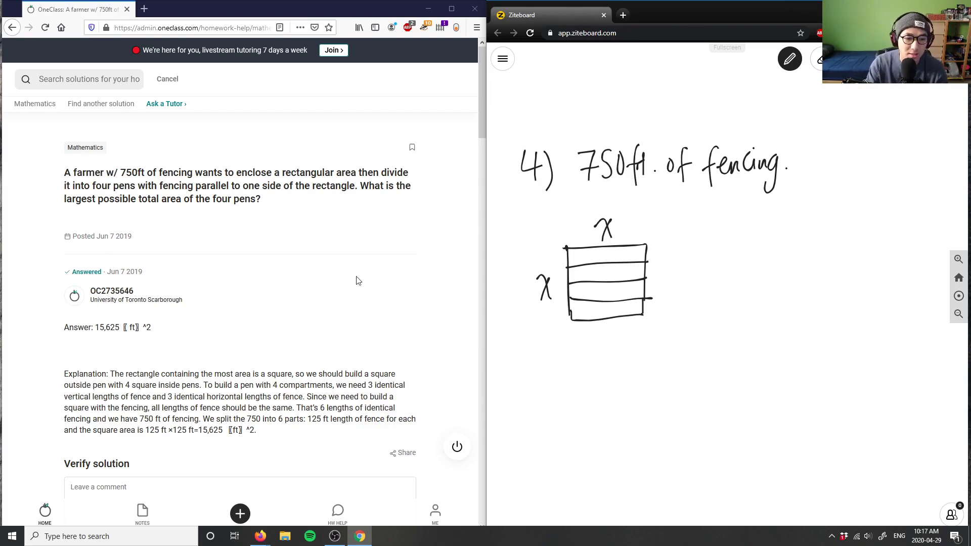
drag(205, 386, 158, 397)
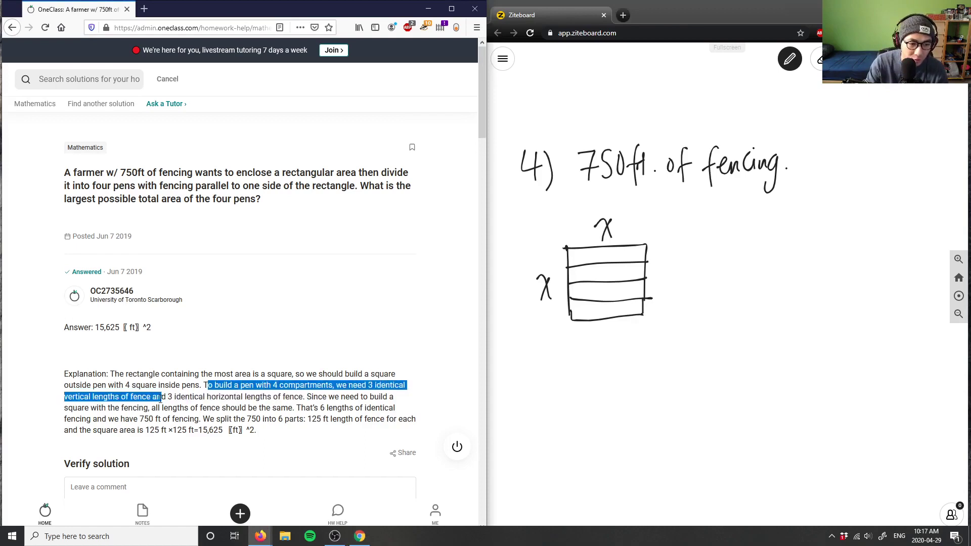
click(172, 397)
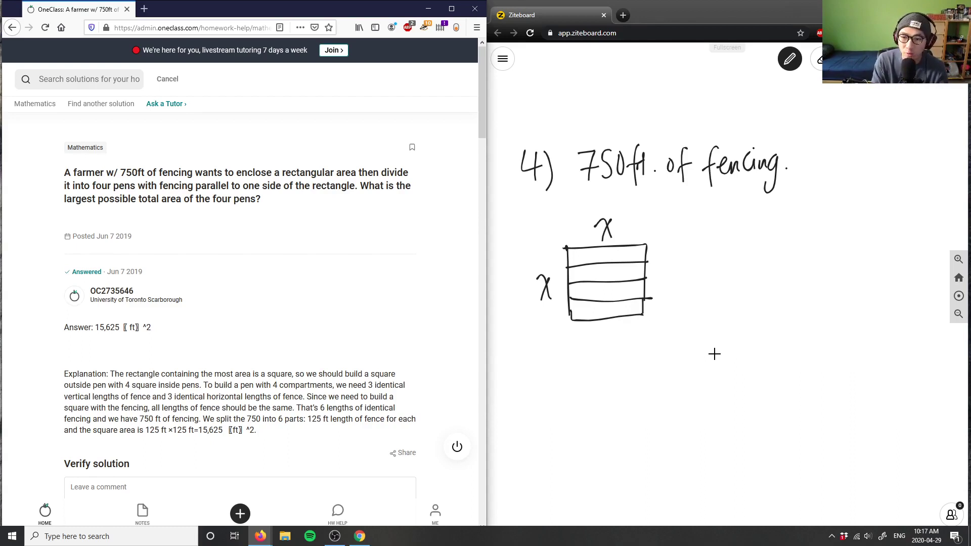
- Write '750/6 = 125 ft.' beside the square
mouse_move(686, 237)
mouse_down()
mouse_move(695, 260)
mouse_move(692, 250)
mouse_move(732, 259)
mouse_up()
mouse_move(715, 276)
mouse_down()
mouse_move(712, 288)
mouse_move(755, 267)
mouse_up()
drag(745, 275, 769, 279)
drag(775, 258, 790, 278)
mouse_move(794, 253)
mouse_down()
mouse_move(792, 277)
mouse_move(805, 249)
mouse_up()
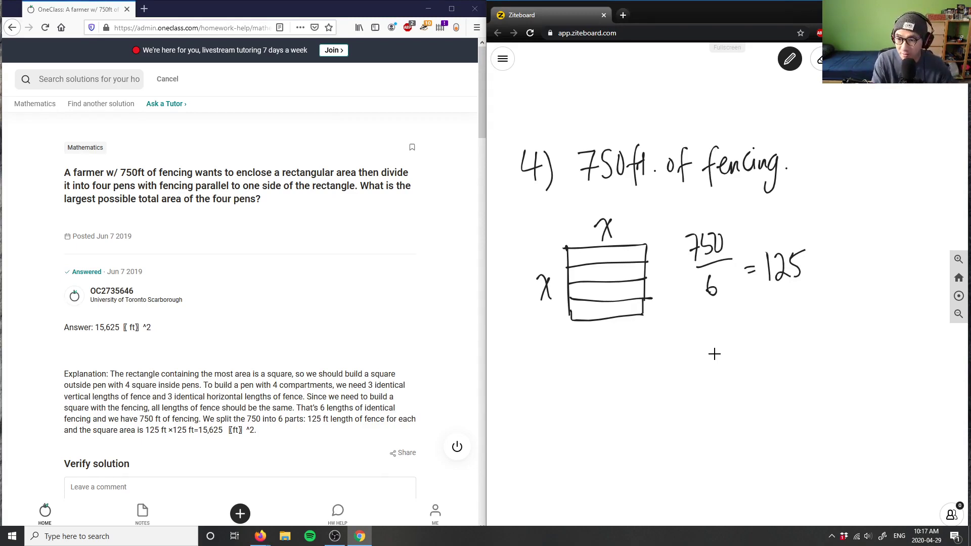
mouse_move(822, 247)
mouse_down()
mouse_move(817, 282)
mouse_move(825, 267)
mouse_up()
drag(831, 253, 830, 279)
drag(822, 263, 838, 262)
click(842, 274)
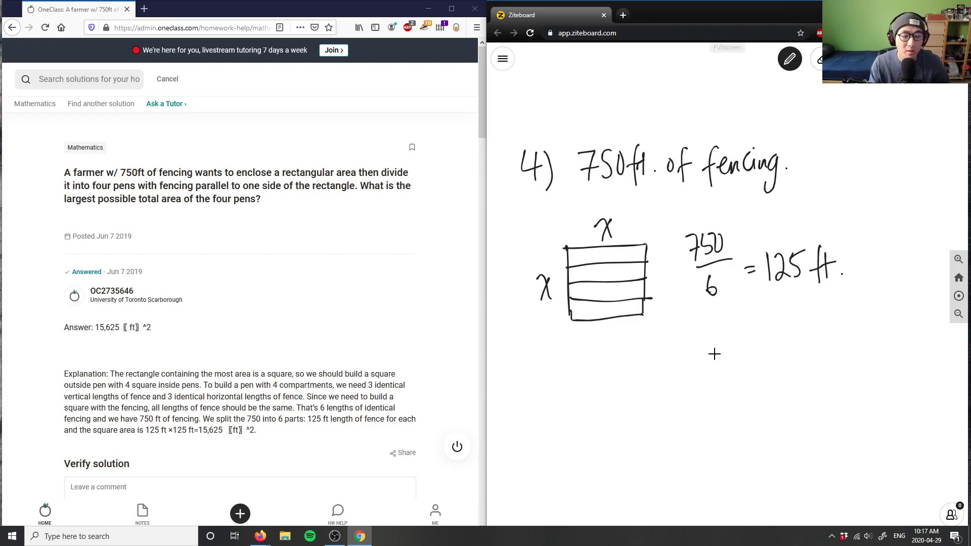
- Label the top side 'x = 125 ft' and the right side '125 ft'
mouse_move(654, 289)
mouse_down()
mouse_move(654, 302)
mouse_move(669, 302)
mouse_up()
drag(626, 221, 633, 220)
drag(626, 226, 638, 233)
drag(645, 217, 653, 230)
drag(656, 213, 663, 212)
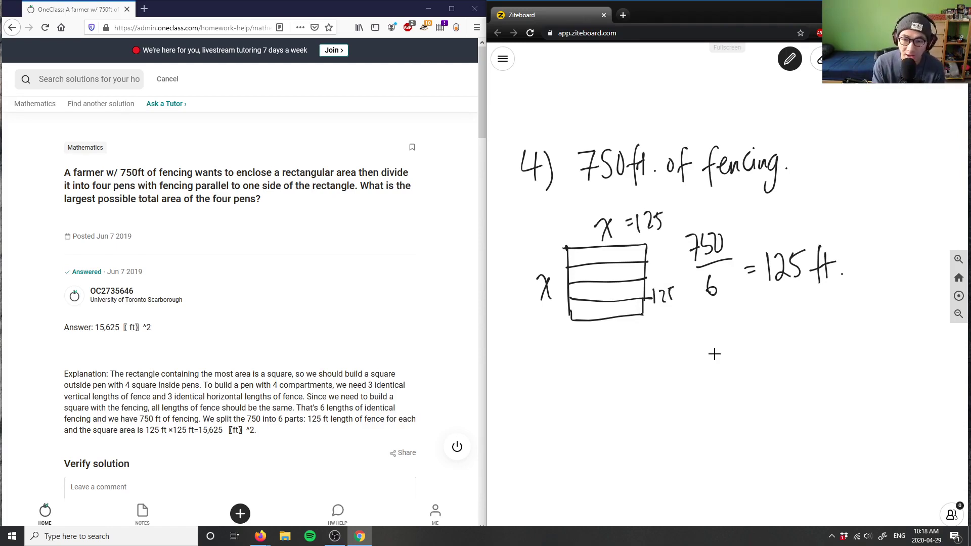
drag(682, 204, 674, 229)
drag(671, 217, 689, 219)
drag(689, 279, 682, 314)
drag(678, 299, 687, 296)
mouse_move(693, 289)
mouse_down()
mouse_move(692, 306)
mouse_move(698, 295)
mouse_up()
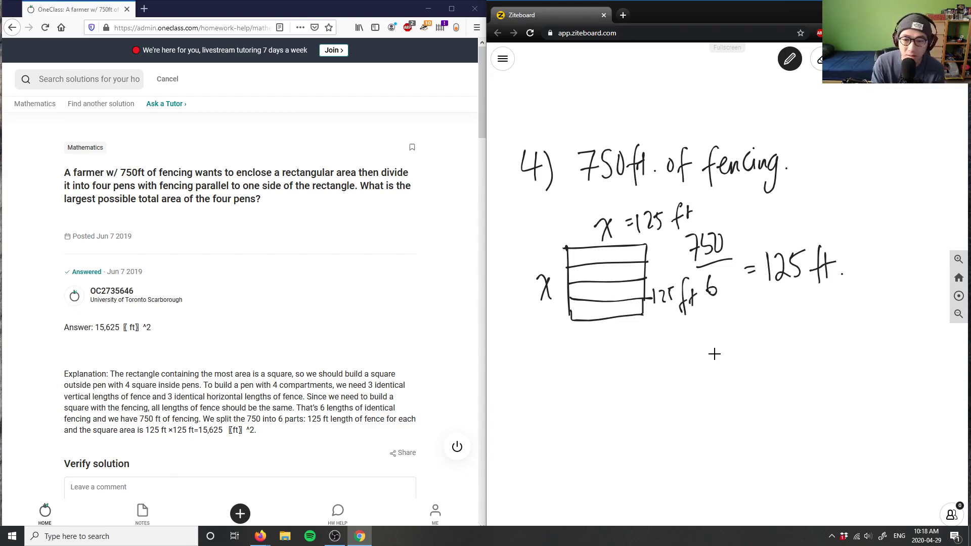
- Write 'A = lw' under the diagram
mouse_move(594, 395)
mouse_down()
mouse_move(614, 388)
mouse_move(618, 373)
mouse_up()
drag(620, 375, 628, 373)
drag(625, 382, 632, 380)
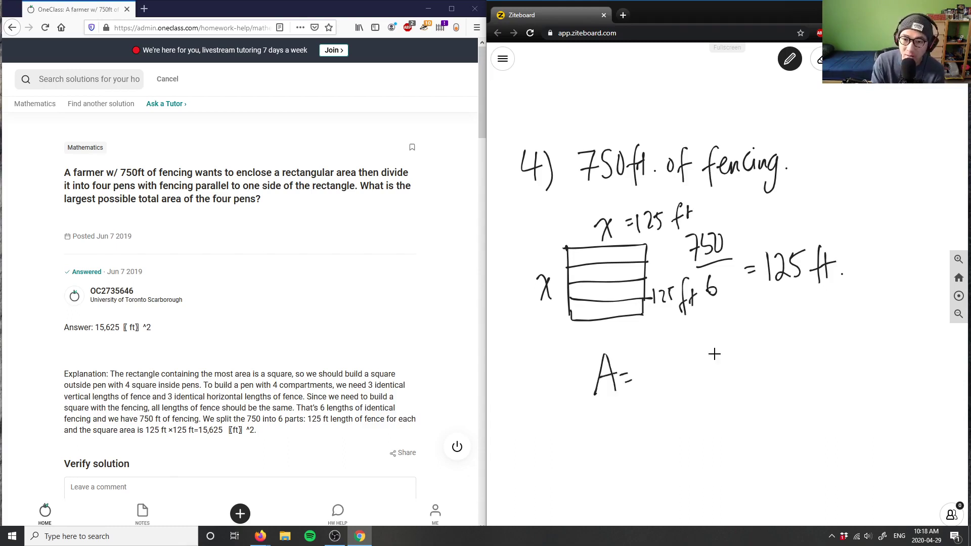
mouse_move(664, 350)
mouse_down()
mouse_move(657, 389)
mouse_move(693, 370)
mouse_up()
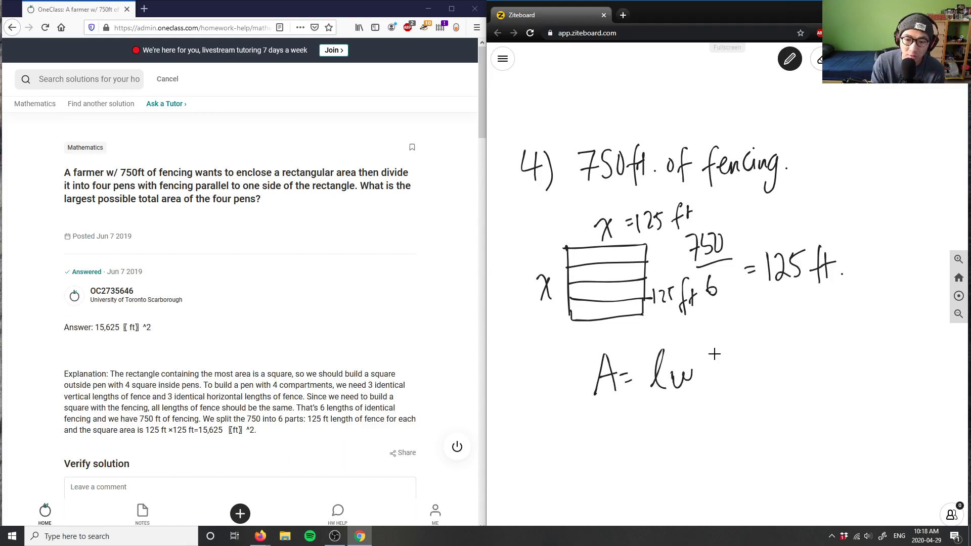
- Write the substitution line '= 125(125)'
drag(633, 426, 641, 428)
drag(634, 430, 690, 440)
mouse_move(694, 414)
mouse_down()
mouse_move(701, 434)
mouse_move(706, 411)
mouse_up()
mouse_move(719, 415)
mouse_down()
mouse_move(713, 436)
mouse_move(728, 437)
mouse_up()
mouse_move(733, 410)
mouse_down()
mouse_move(739, 431)
mouse_move(750, 430)
mouse_up()
drag(749, 408, 748, 430)
mouse_move(750, 406)
mouse_down()
mouse_move(760, 405)
mouse_move(768, 436)
mouse_up()
- Write the result line '= 15625 sq. ft'
drag(645, 475, 661, 479)
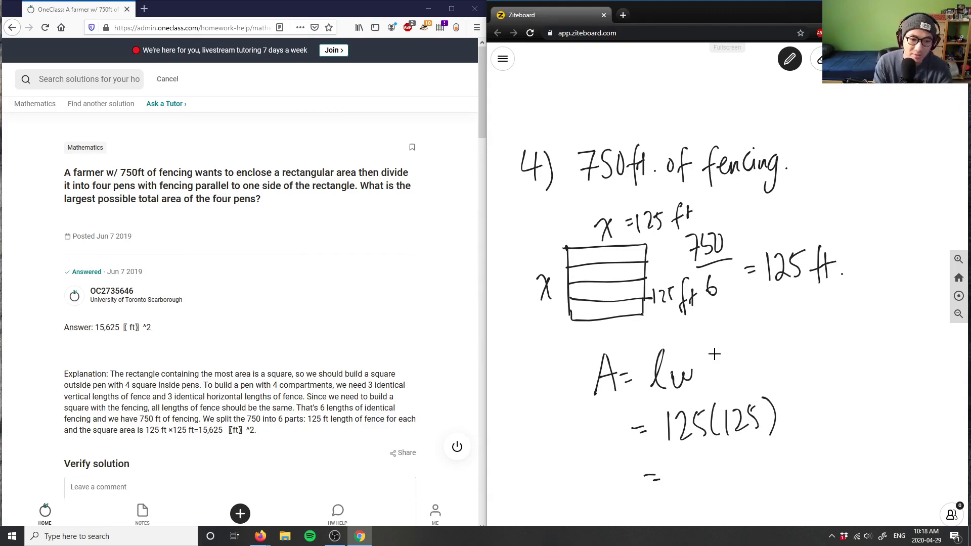
drag(695, 458, 695, 491)
drag(713, 460, 701, 489)
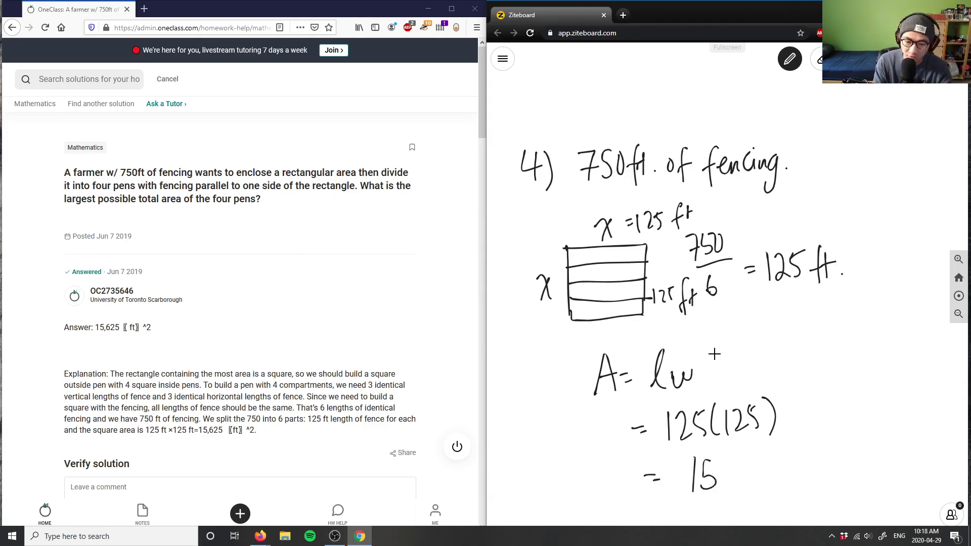
mouse_move(750, 462)
mouse_down()
mouse_move(765, 485)
mouse_move(774, 455)
mouse_move(795, 451)
mouse_move(806, 458)
mouse_move(804, 488)
mouse_up()
drag(832, 442, 822, 484)
drag(826, 464, 840, 459)
mouse_move(845, 451)
mouse_down()
mouse_move(844, 476)
mouse_move(859, 471)
mouse_up()
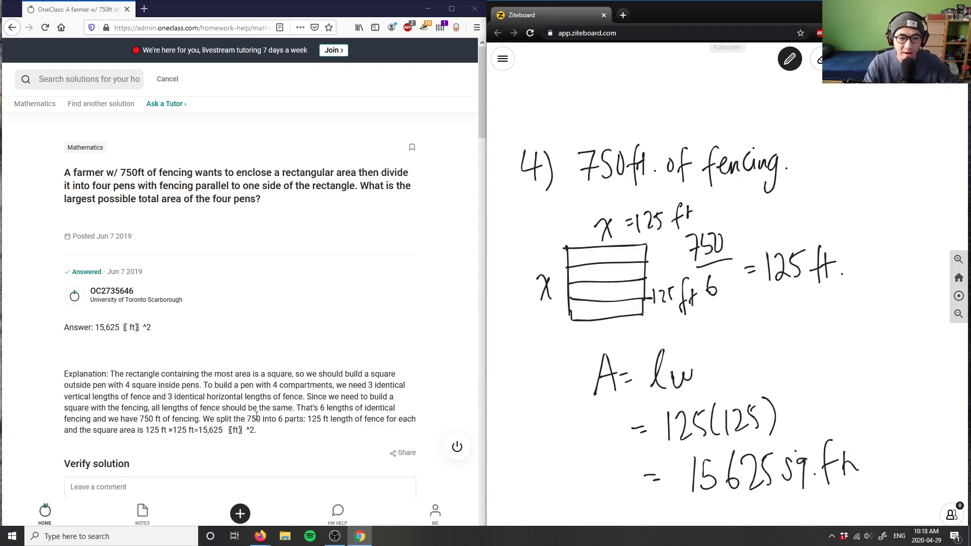
- Check 15,625 in the explanation, then comment 'Solution is correct, good analysis!'
double_click(210, 430)
click(256, 434)
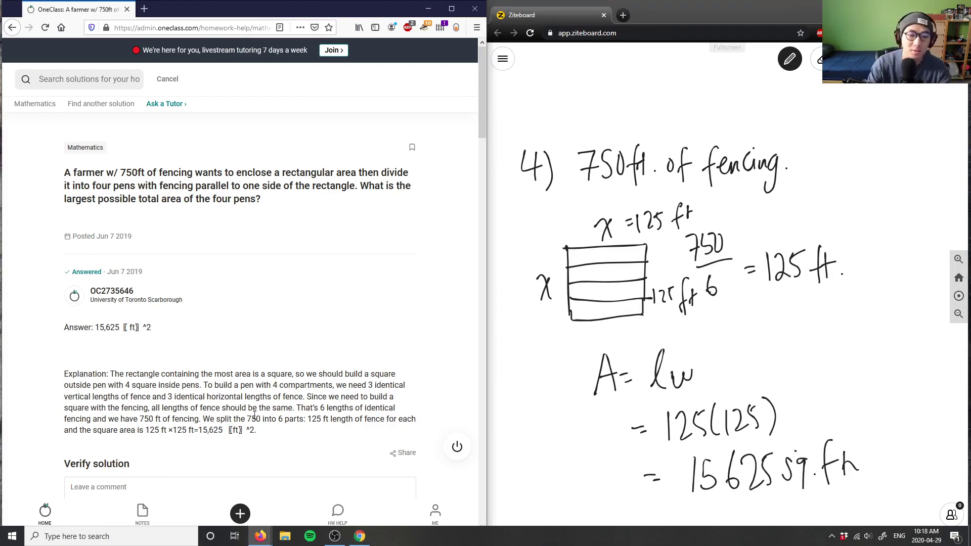
scroll(255, 414, down, 2)
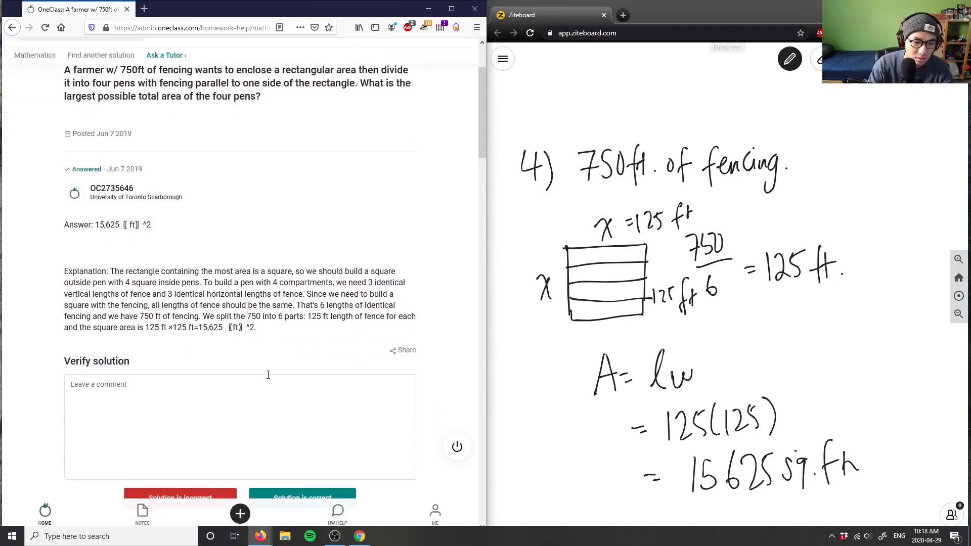
click(259, 409)
text(Solution is )
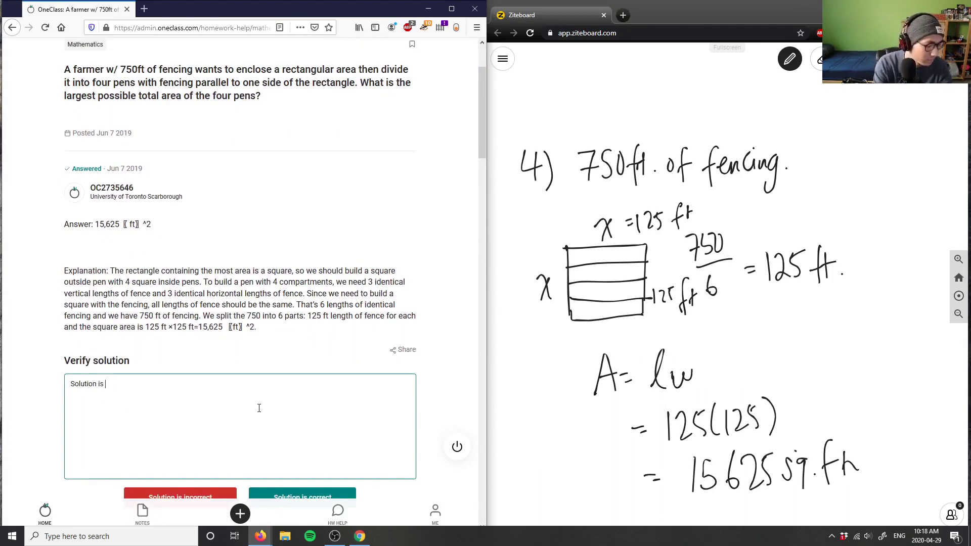
text(co)
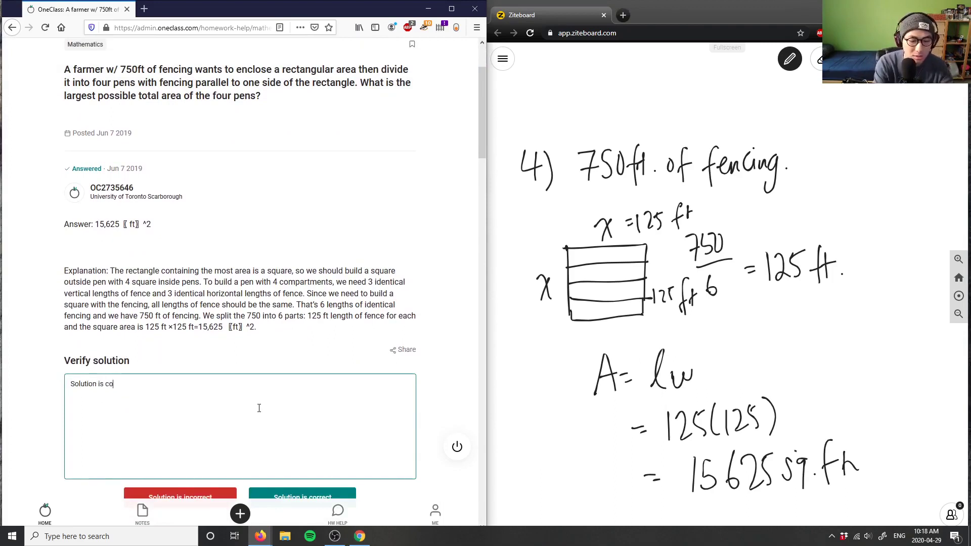
text(rrect, good analysis!)
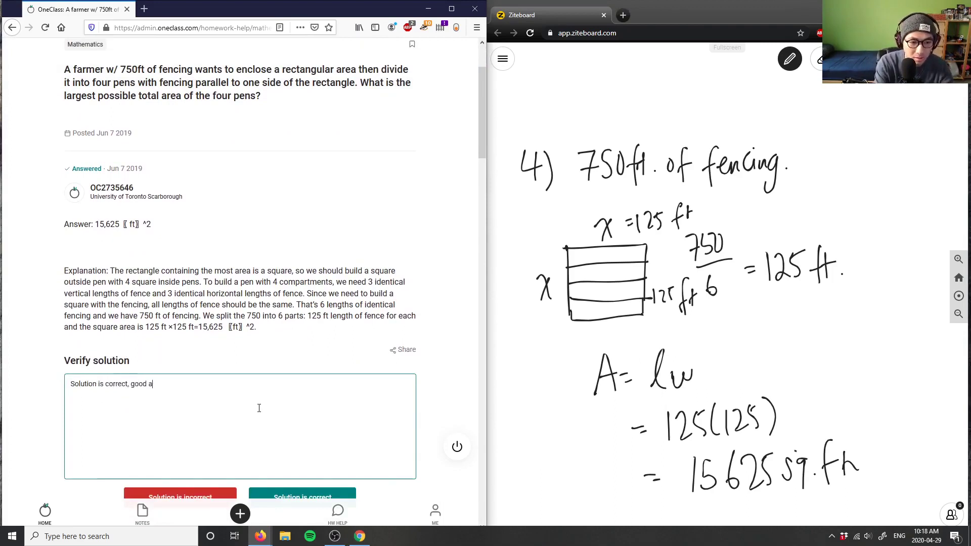